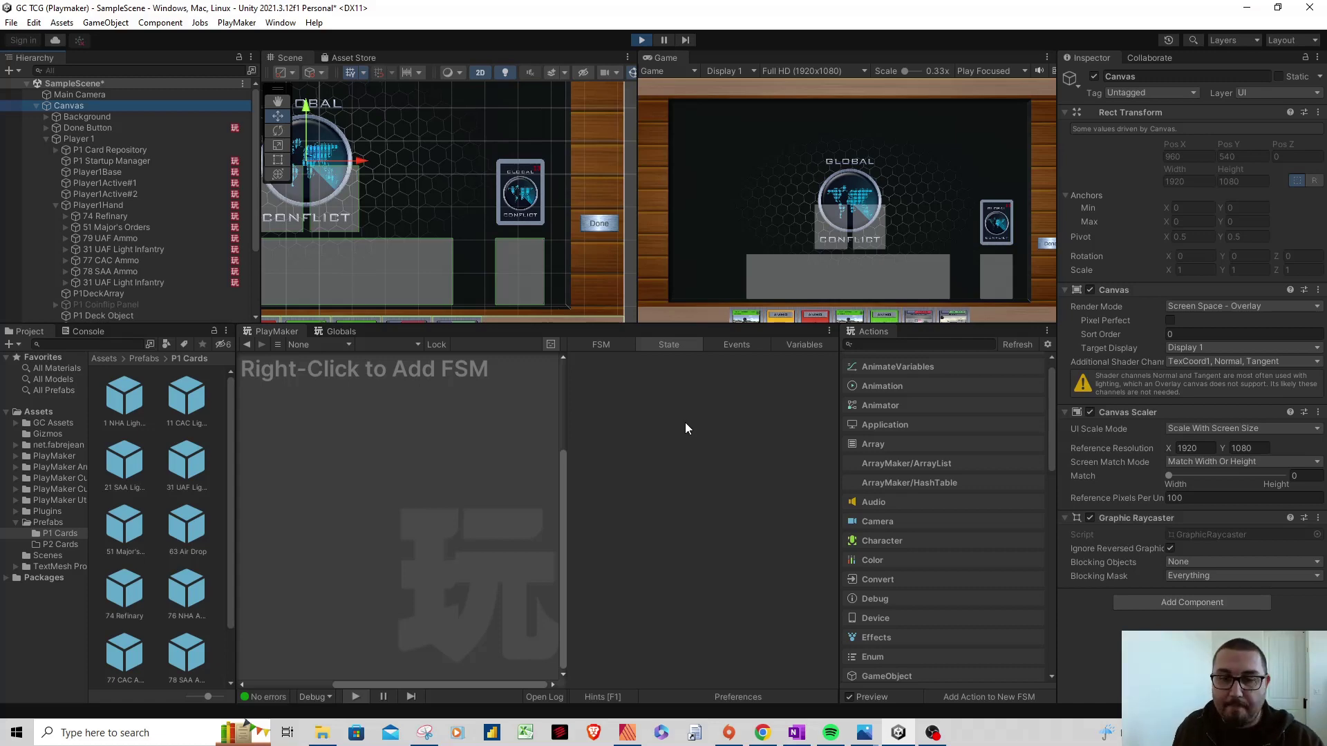
# Stop the running game and set the Game view's play mode to Play Maximized.
pyautogui.scroll(-4, 586, 246)
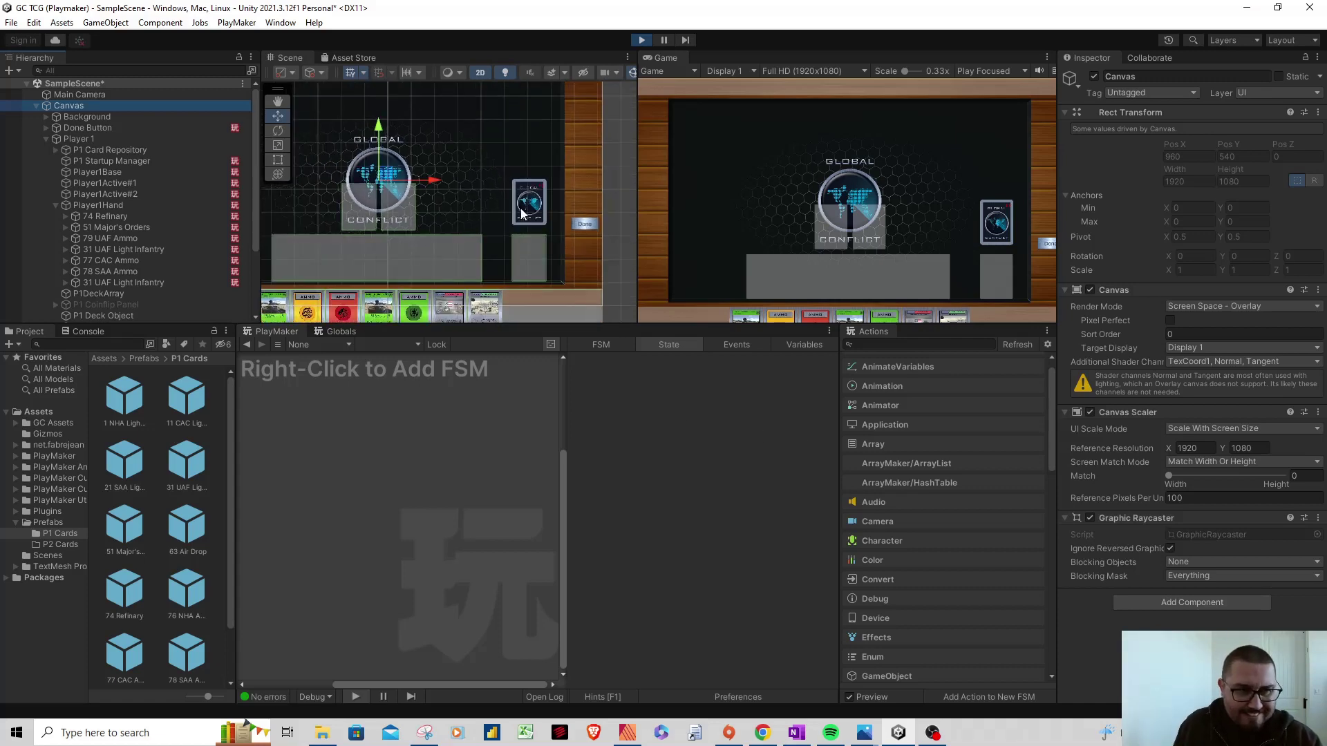
pyautogui.click(641, 39)
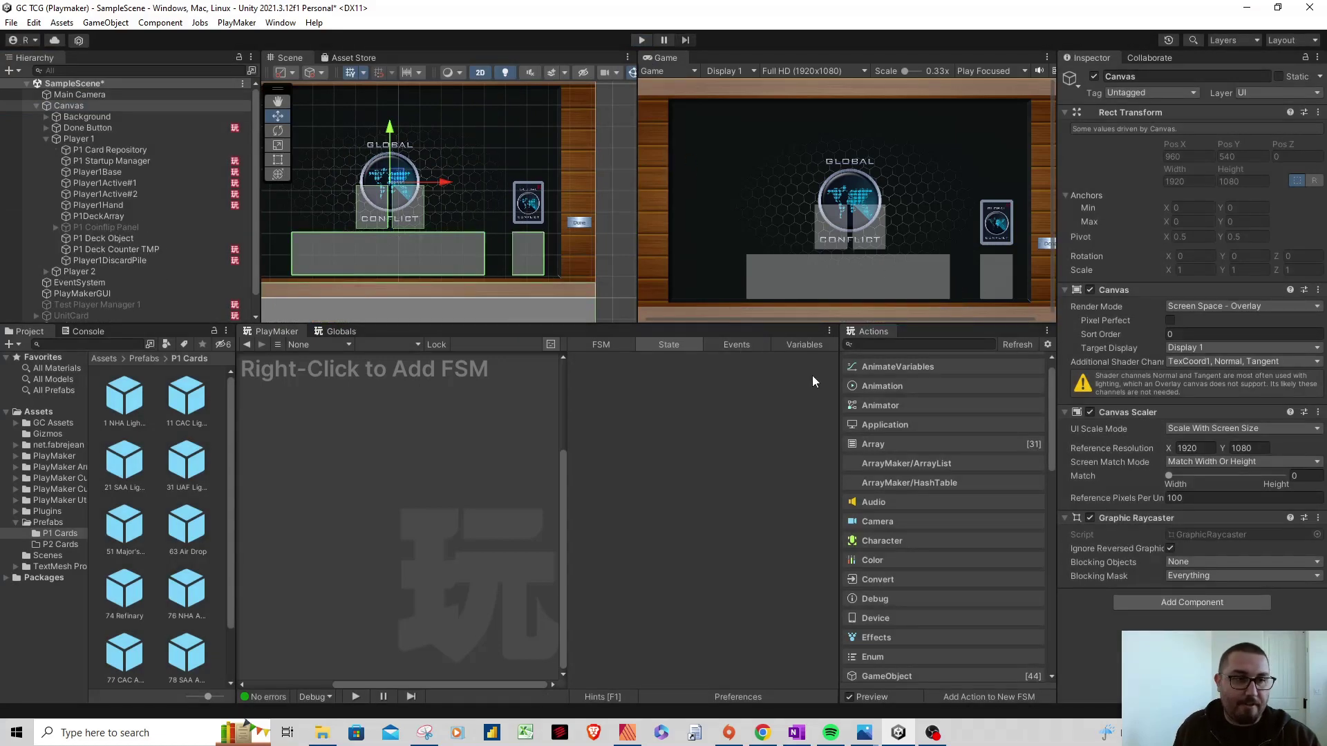
pyautogui.scroll(-2, 491, 135)
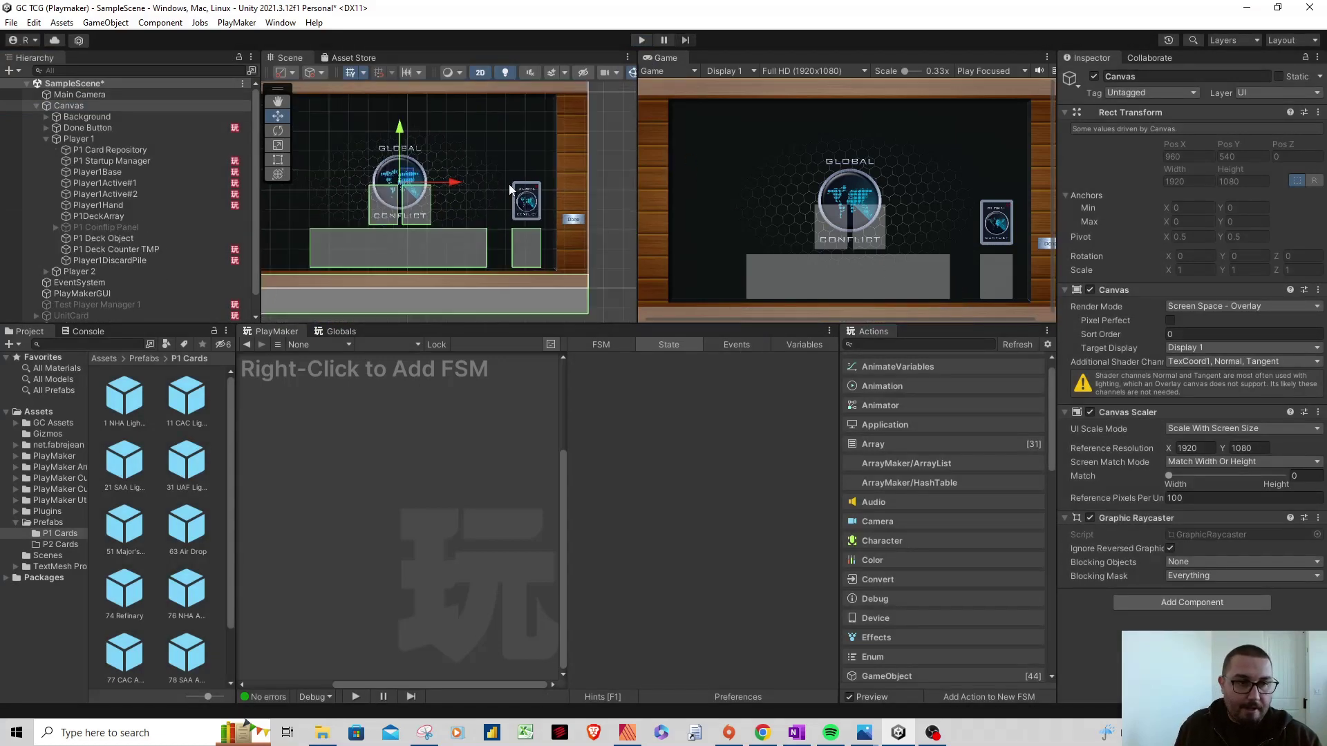
pyautogui.click(1009, 69)
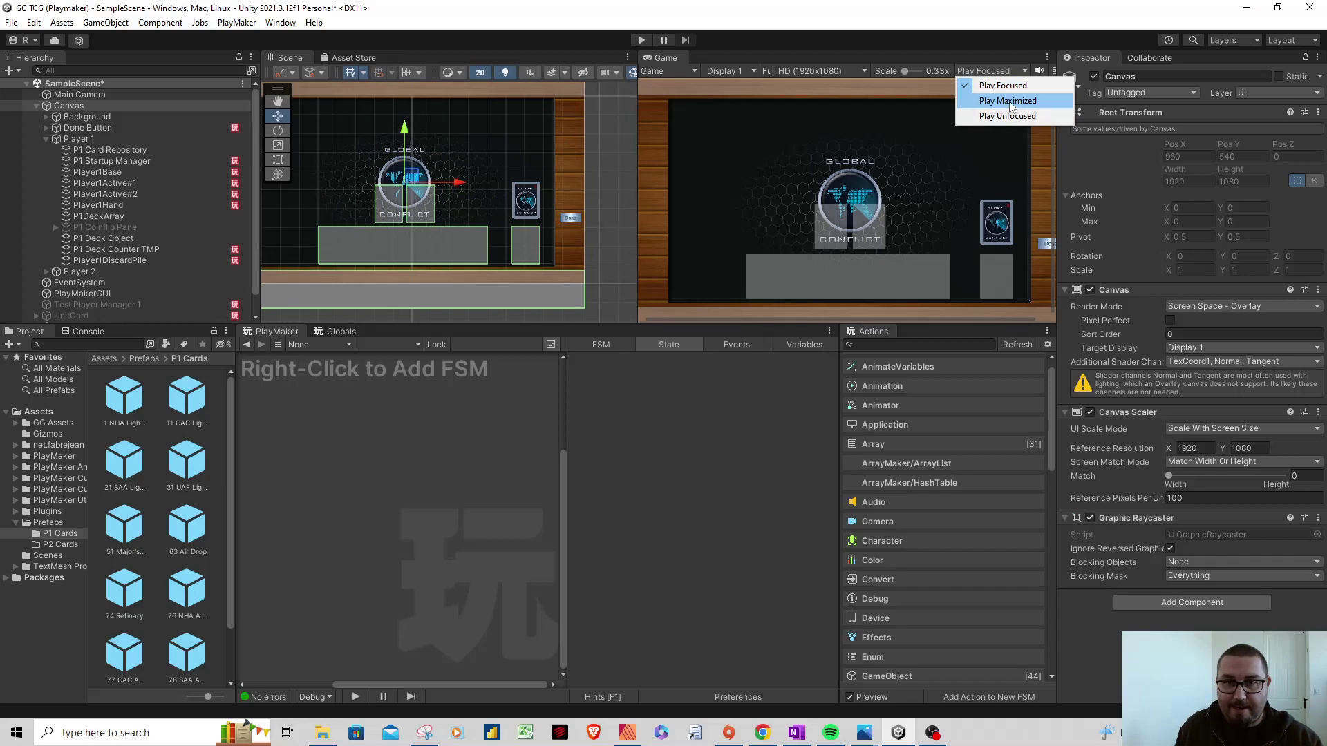
pyautogui.click(1009, 101)
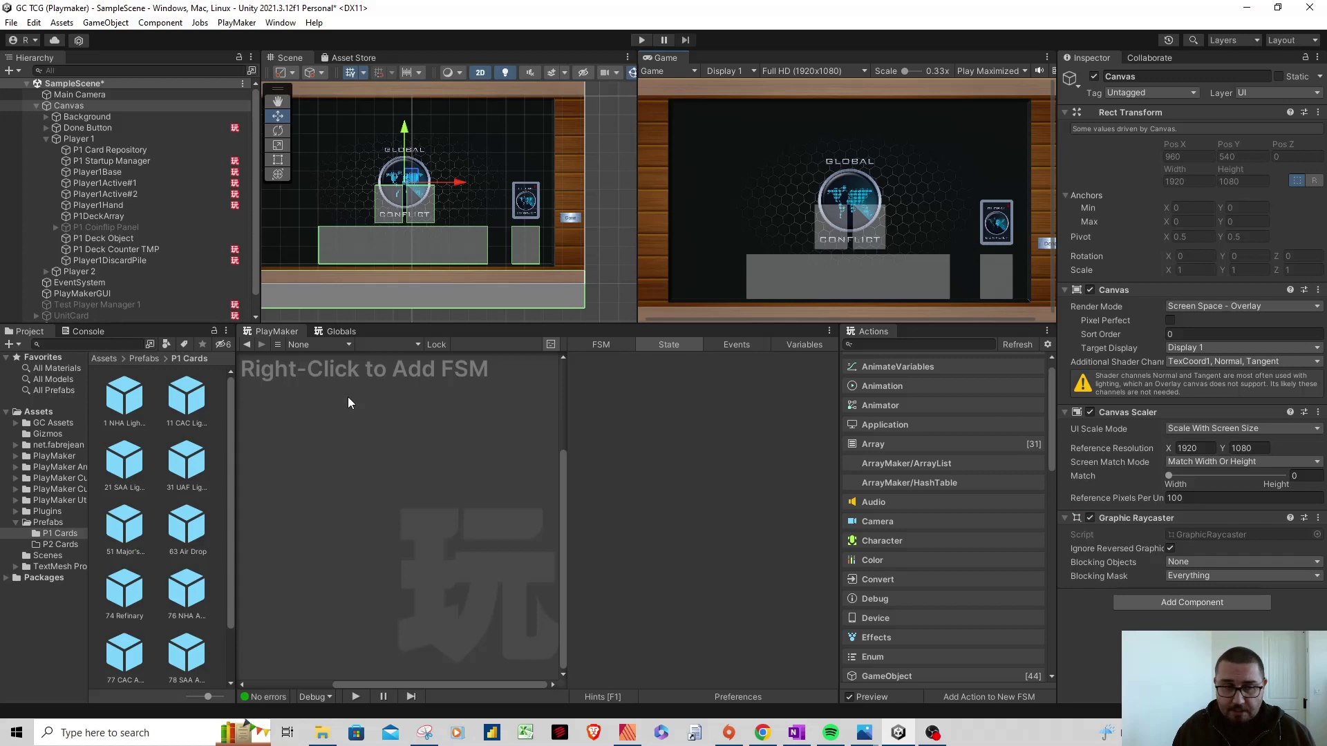
# Open the P1 Startup Manager's Test Startup Manager FSM and widen the state graph area.
pyautogui.click(133, 163)
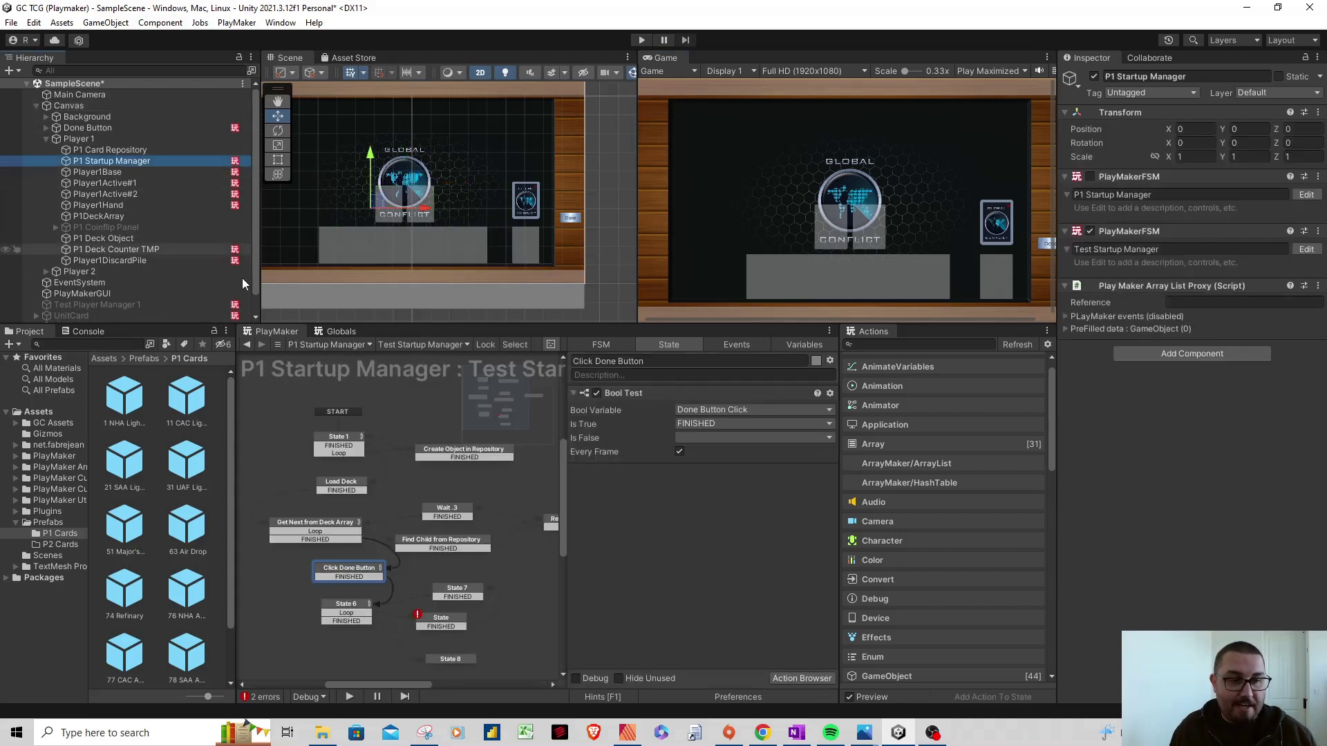
pyautogui.moveTo(570, 524); pyautogui.dragTo(592, 525)
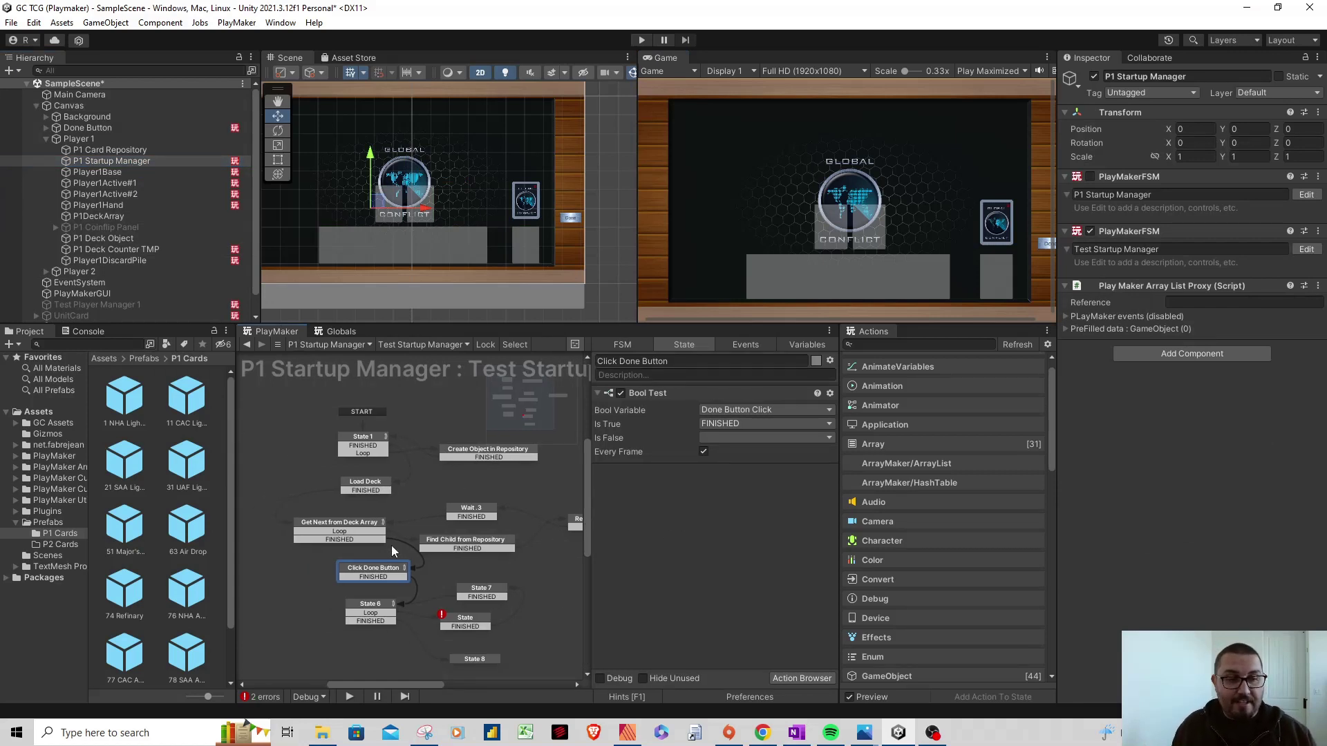
pyautogui.moveTo(236, 509); pyautogui.dragTo(200, 508)
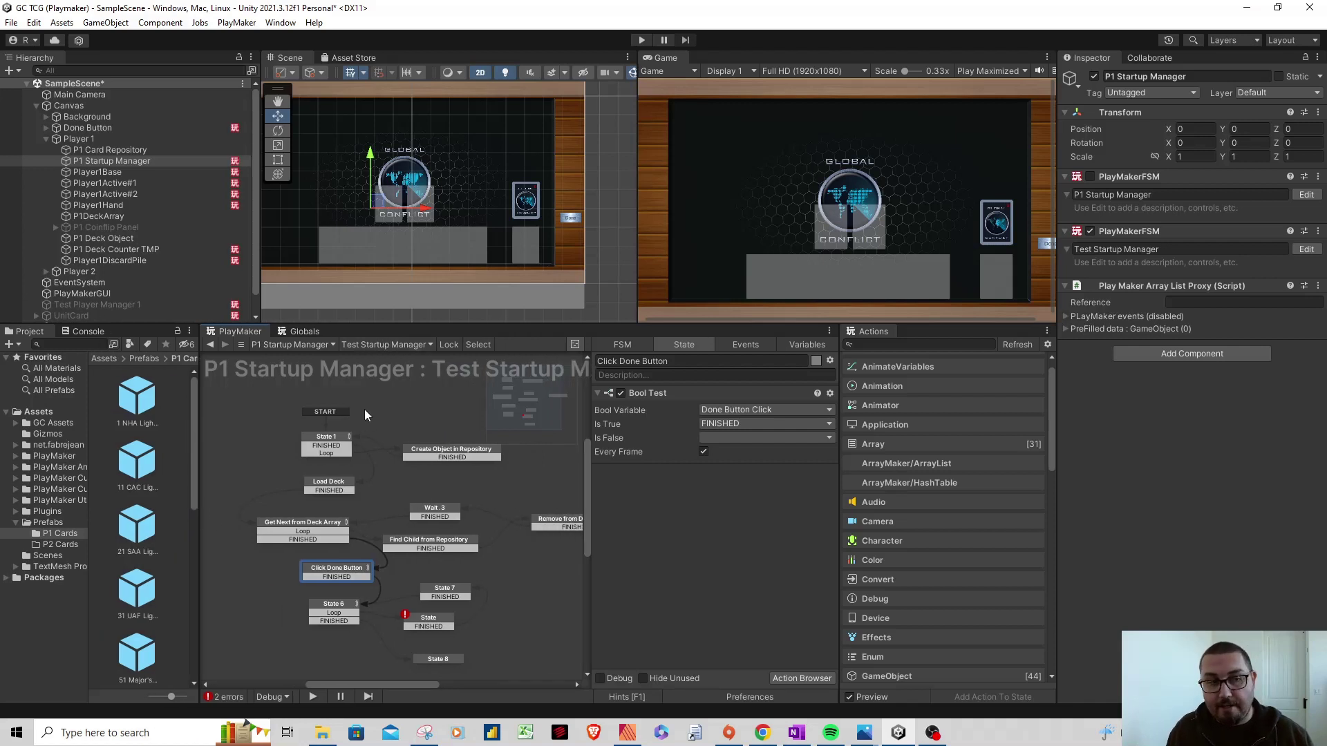
# Examine the actions of State 1, Create Object in Repository, Load Deck, Get Next from Deck Array and Find Child from Repository.
pyautogui.click(337, 437)
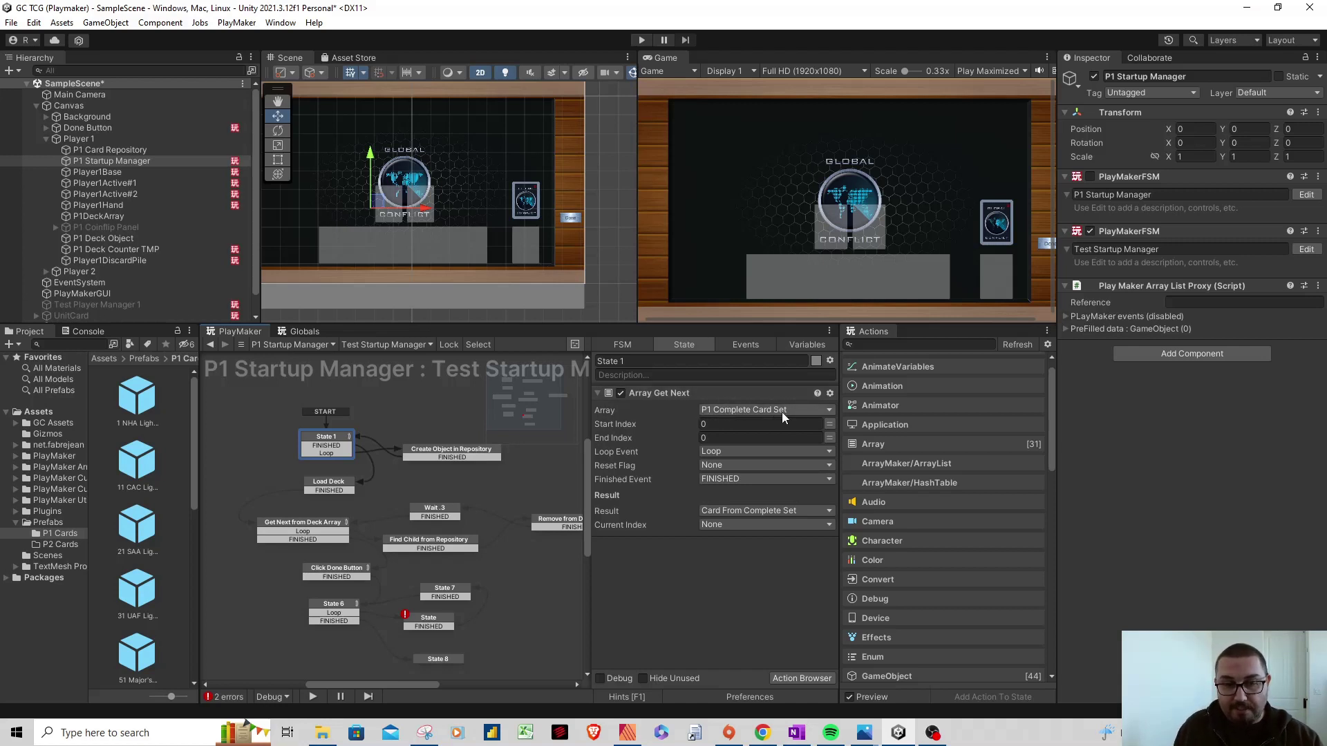
pyautogui.click(453, 449)
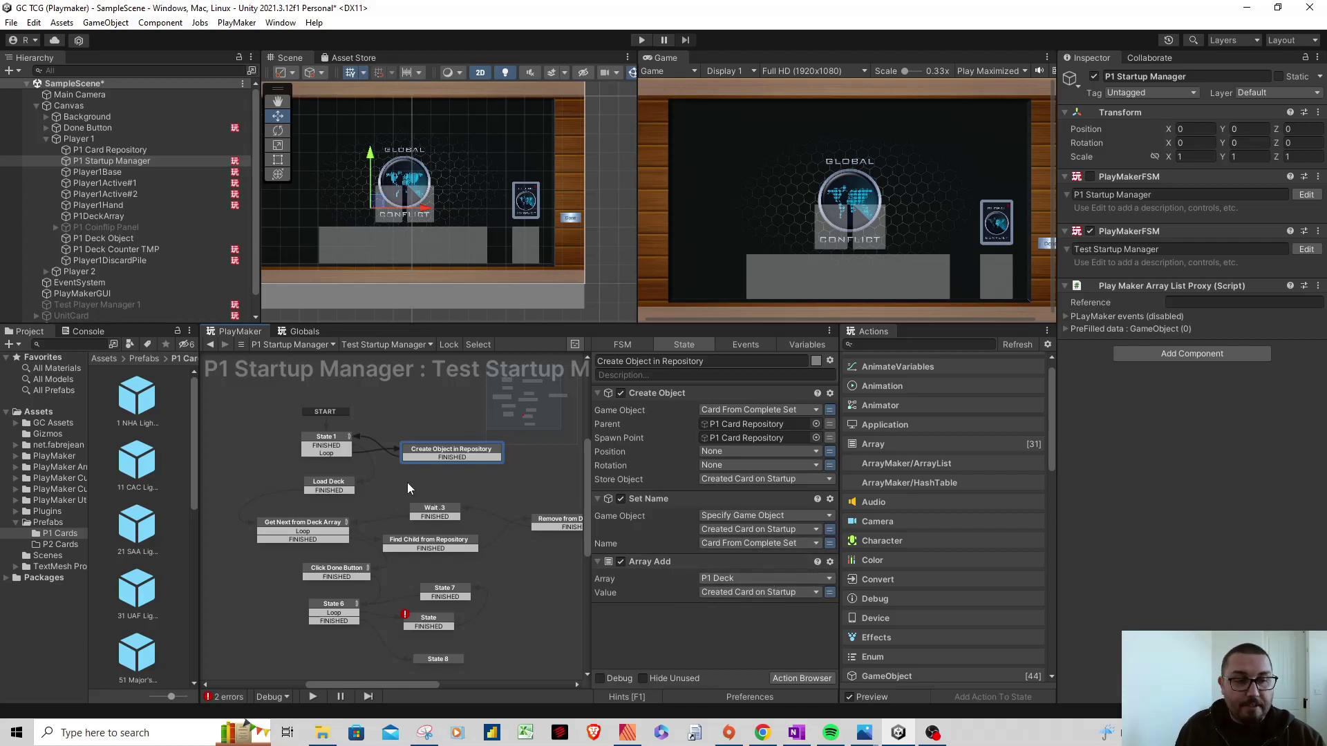
pyautogui.click(331, 487)
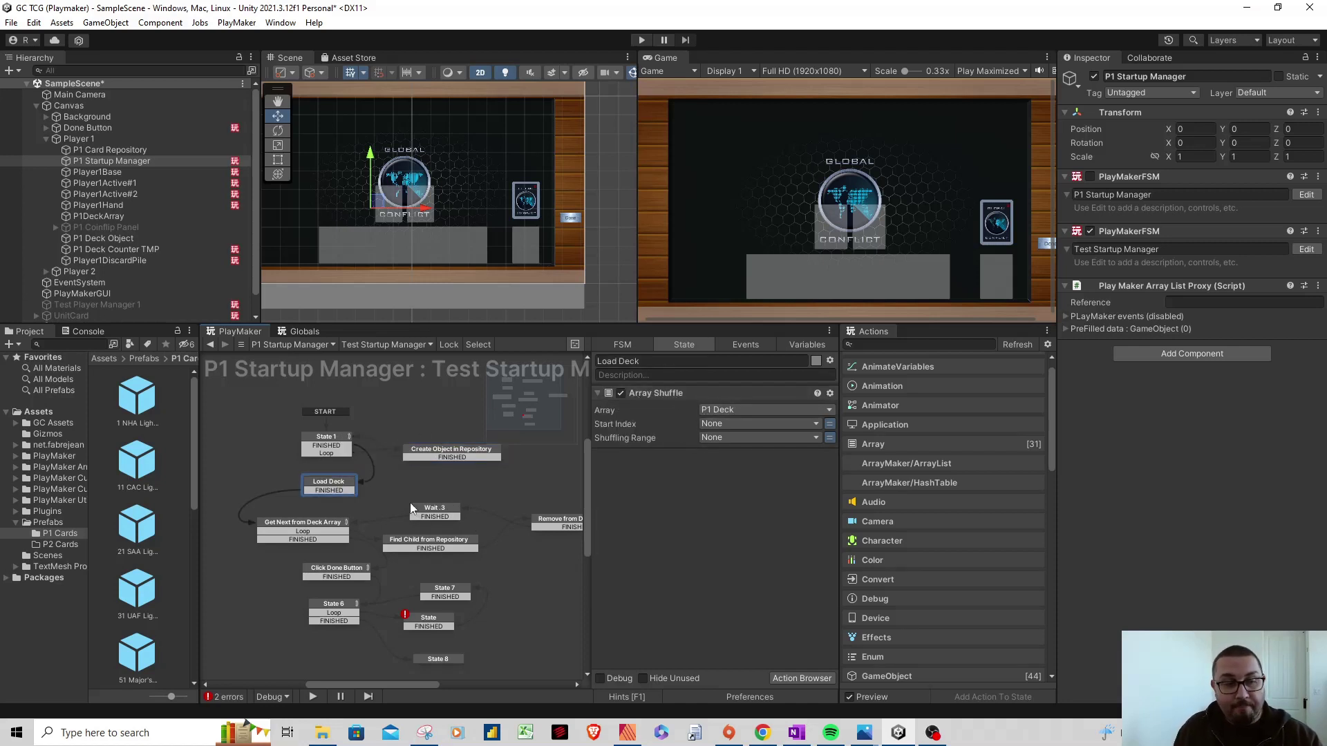
pyautogui.click(310, 526)
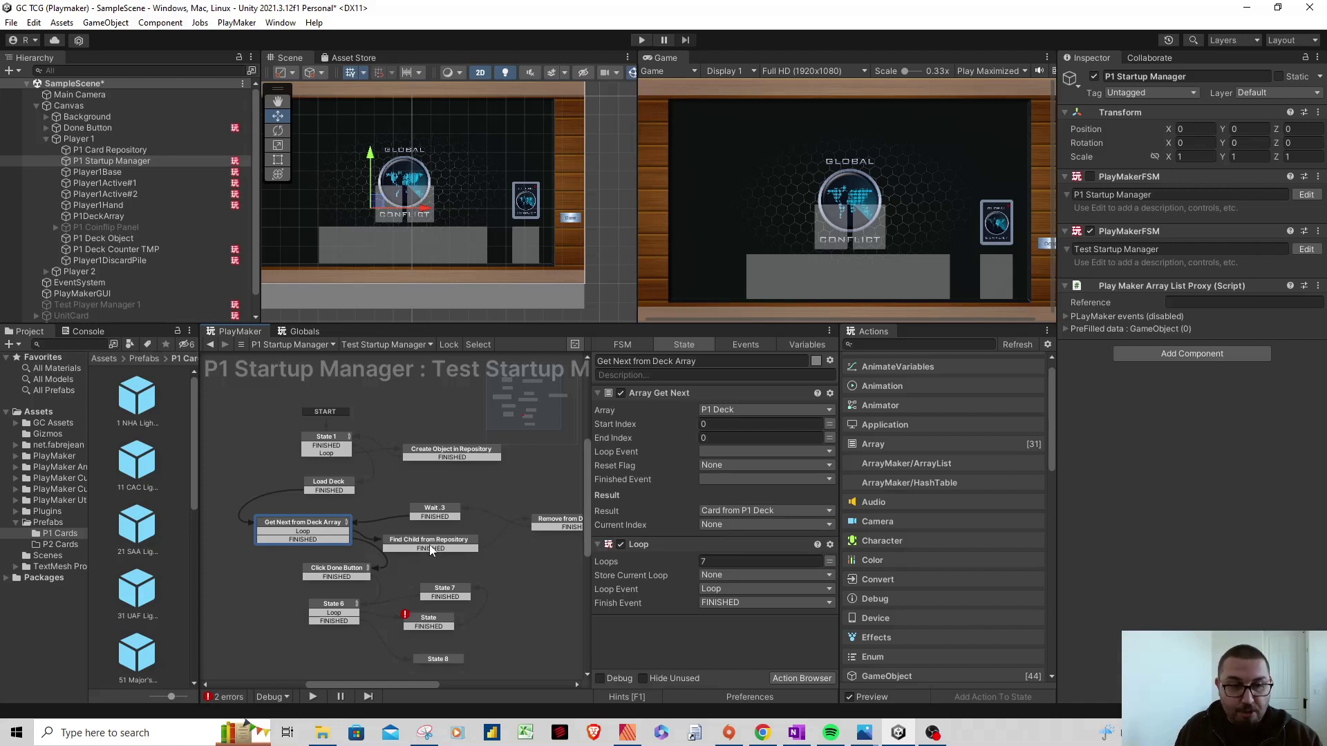
pyautogui.click(449, 540)
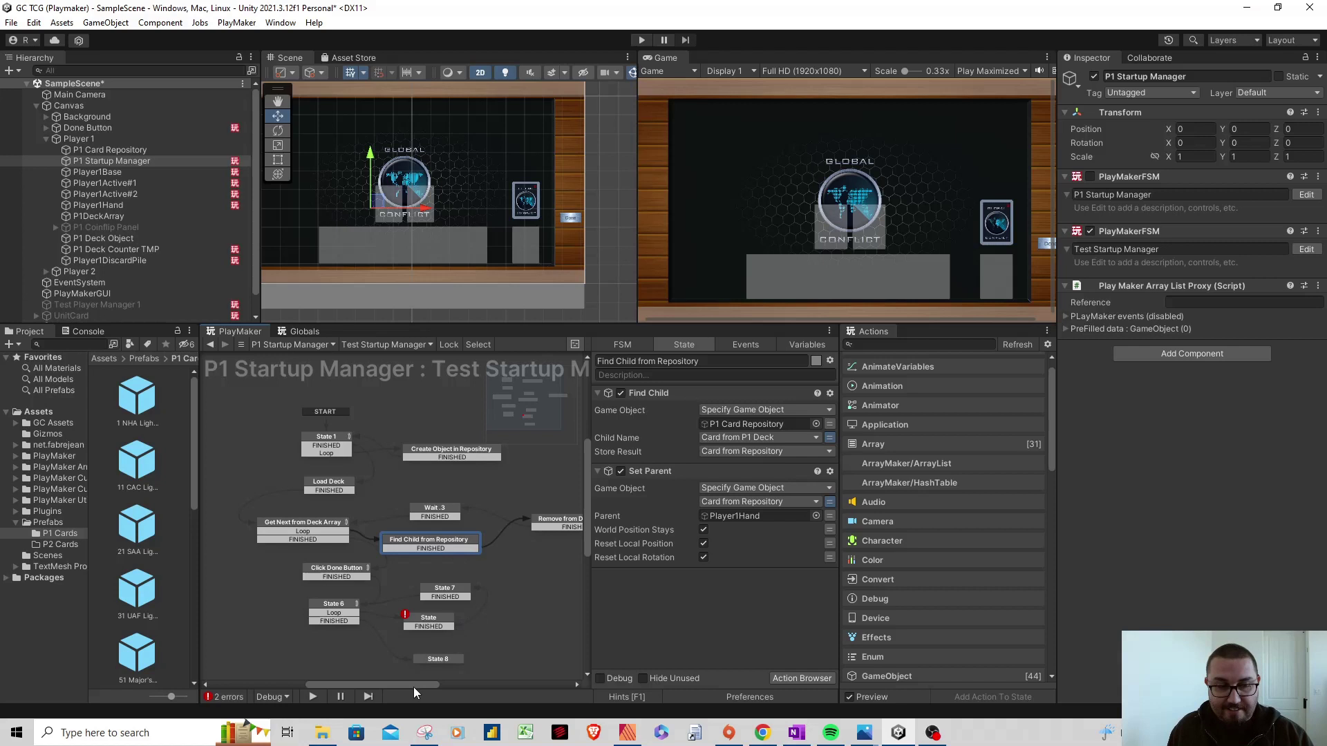
pyautogui.moveTo(413, 686)
pyautogui.mouseDown()
pyautogui.moveTo(437, 683)
pyautogui.moveTo(429, 666)
pyautogui.mouseUp()
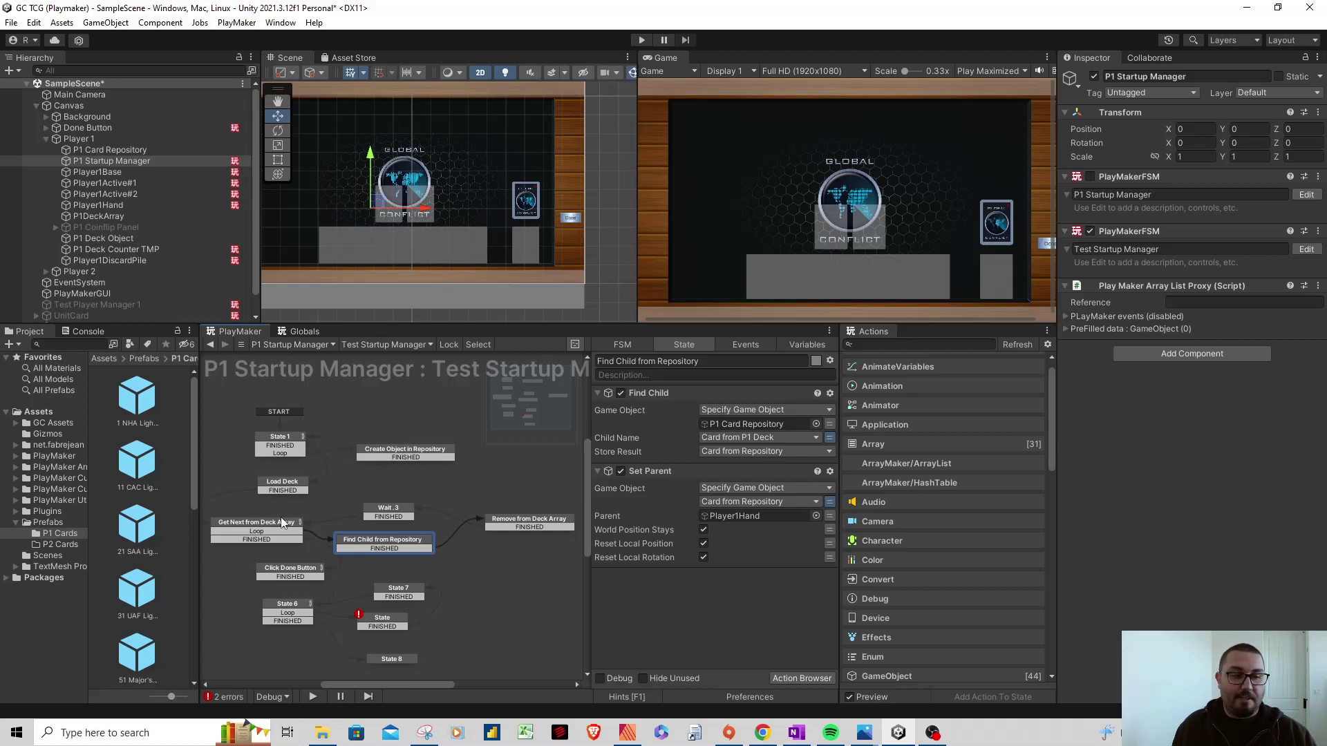
# Review the draw loop from Load Deck through Get Next from Deck Array, Find Child, Remove from Deck Array and Wait .3.
pyautogui.click(287, 487)
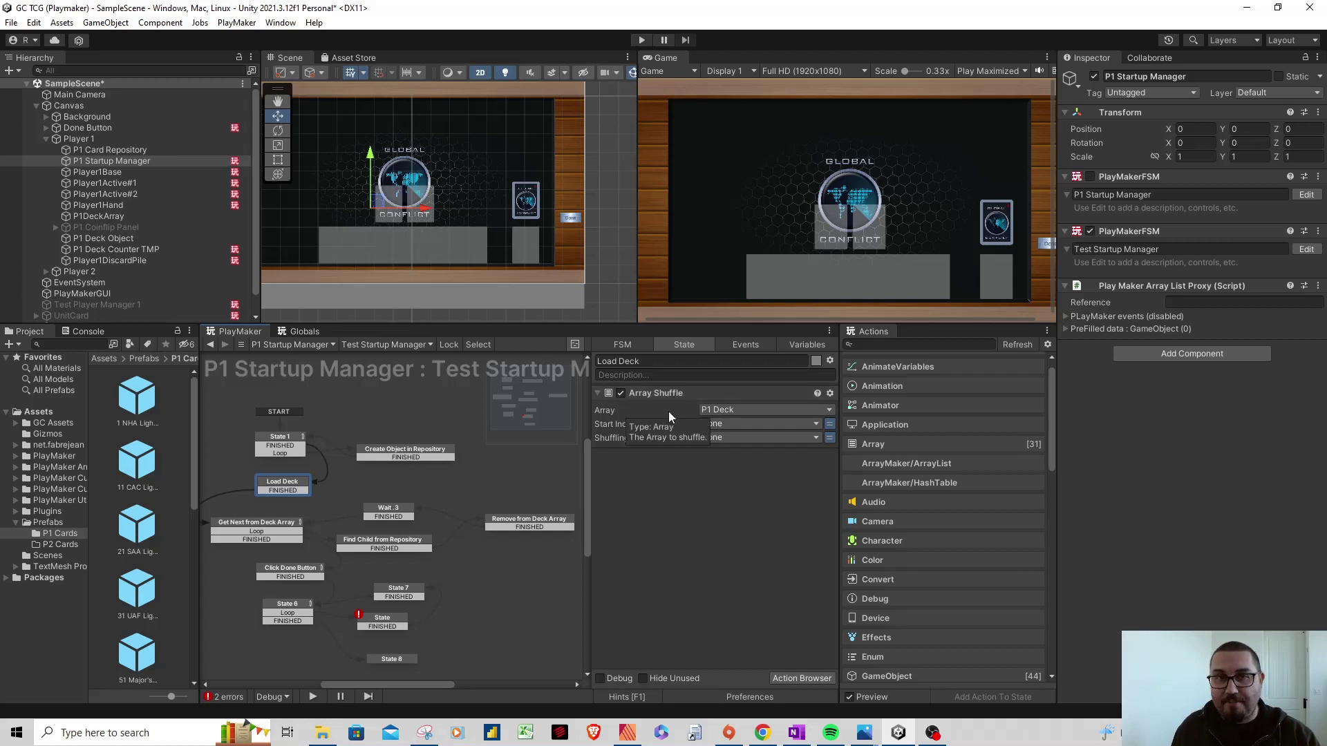
pyautogui.click(260, 529)
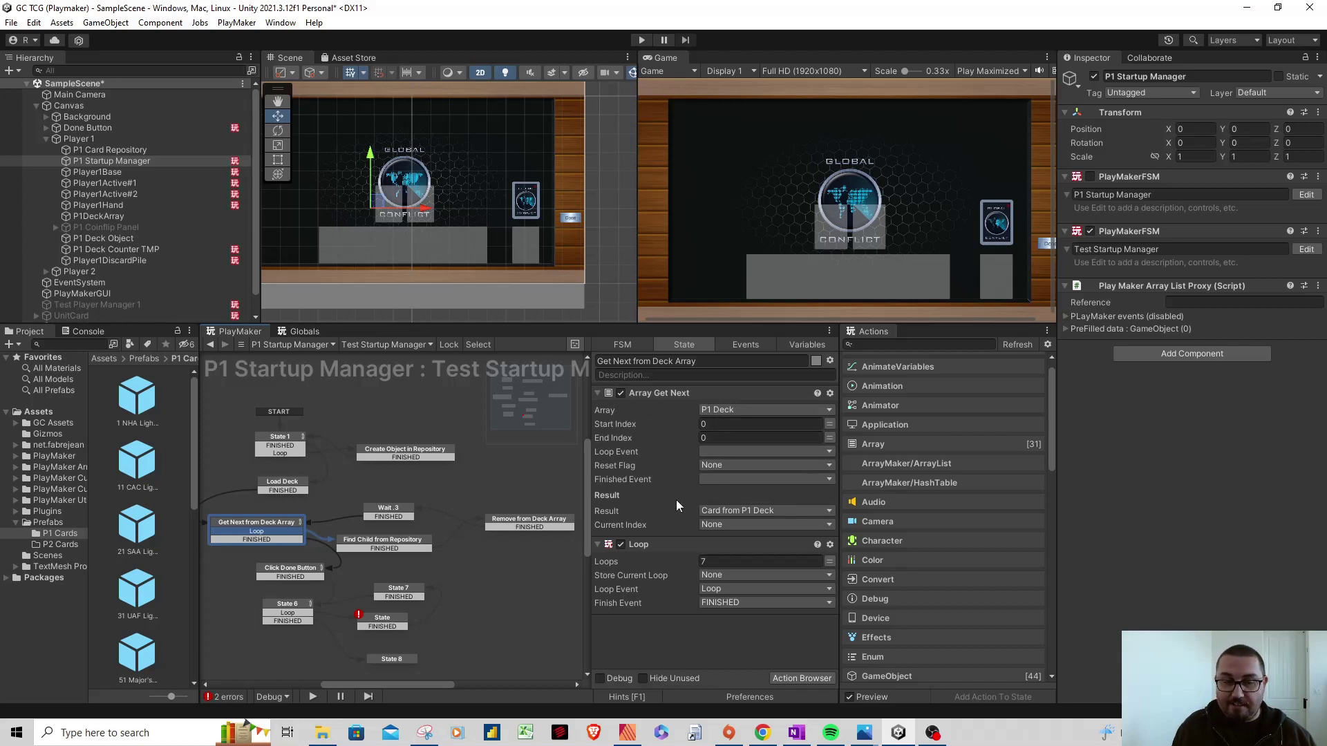
pyautogui.click(398, 538)
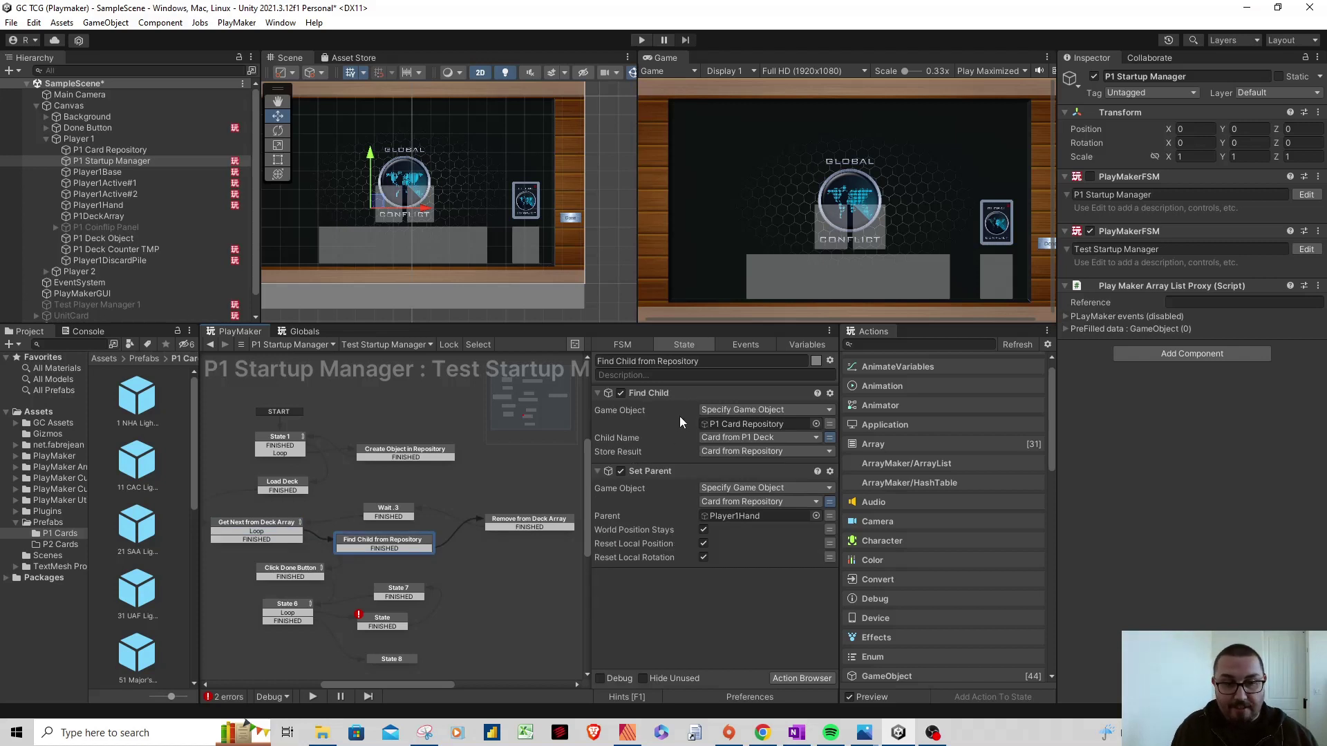
pyautogui.moveTo(620, 251); pyautogui.dragTo(569, 262, button='middle')
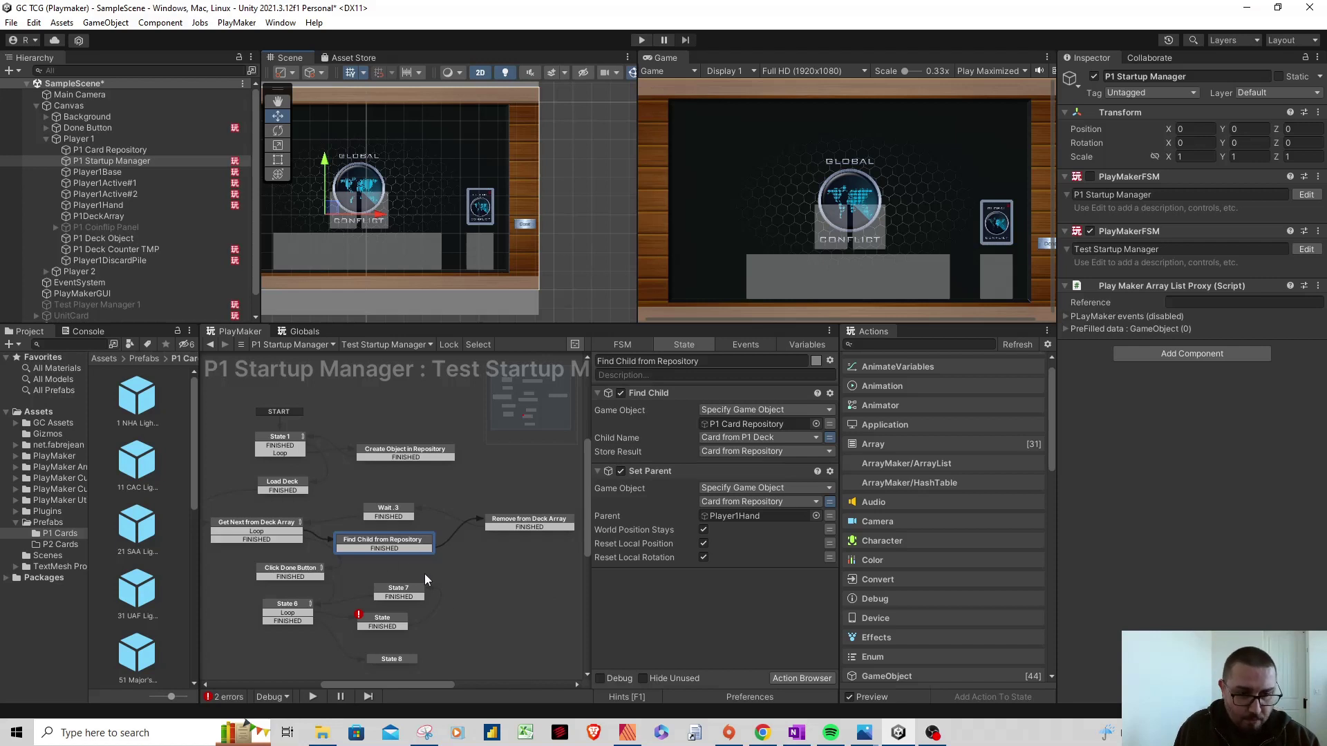
pyautogui.click(539, 521)
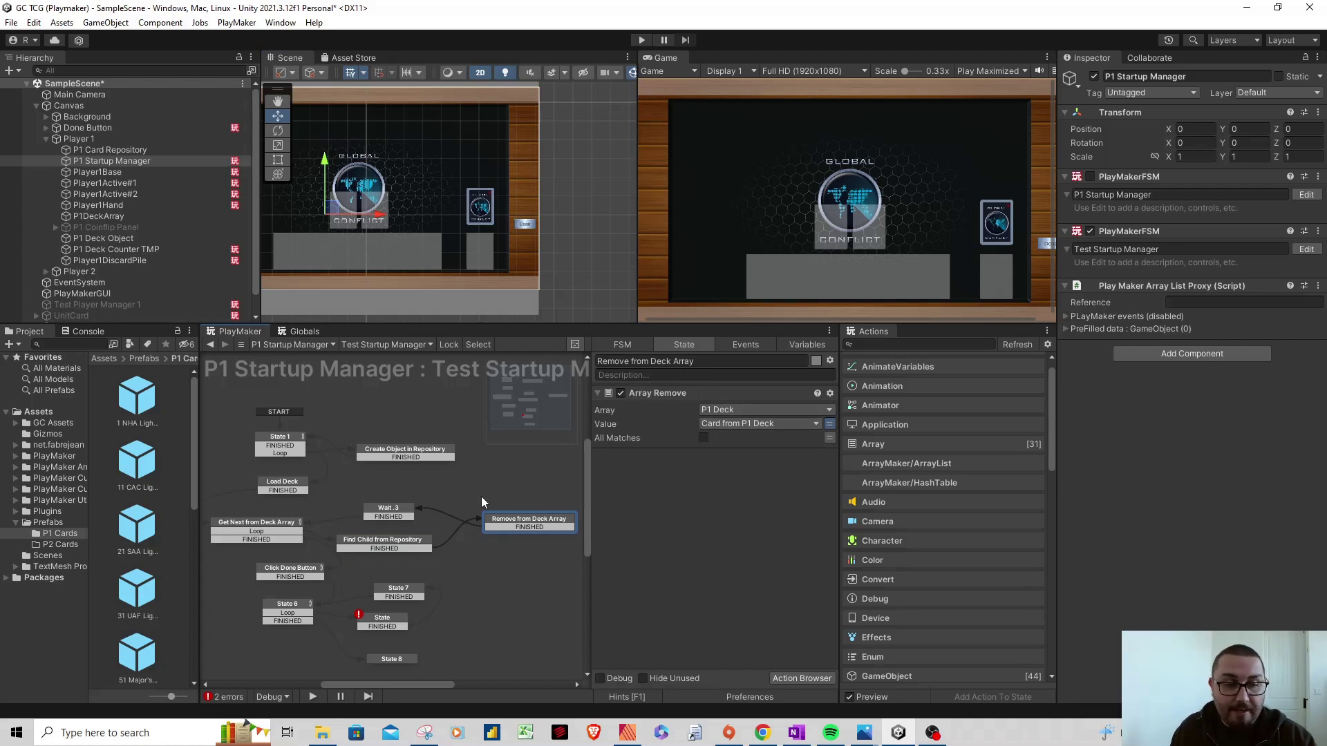
pyautogui.click(405, 518)
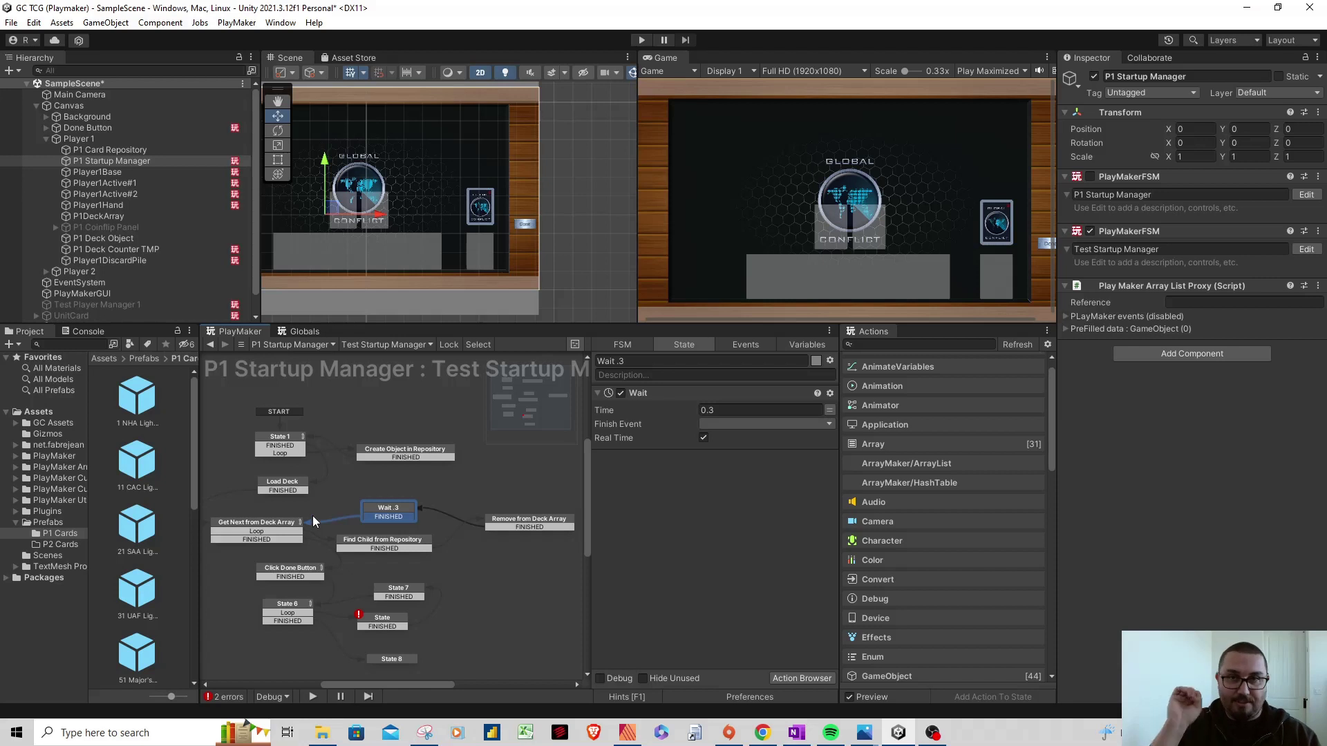
pyautogui.click(271, 521)
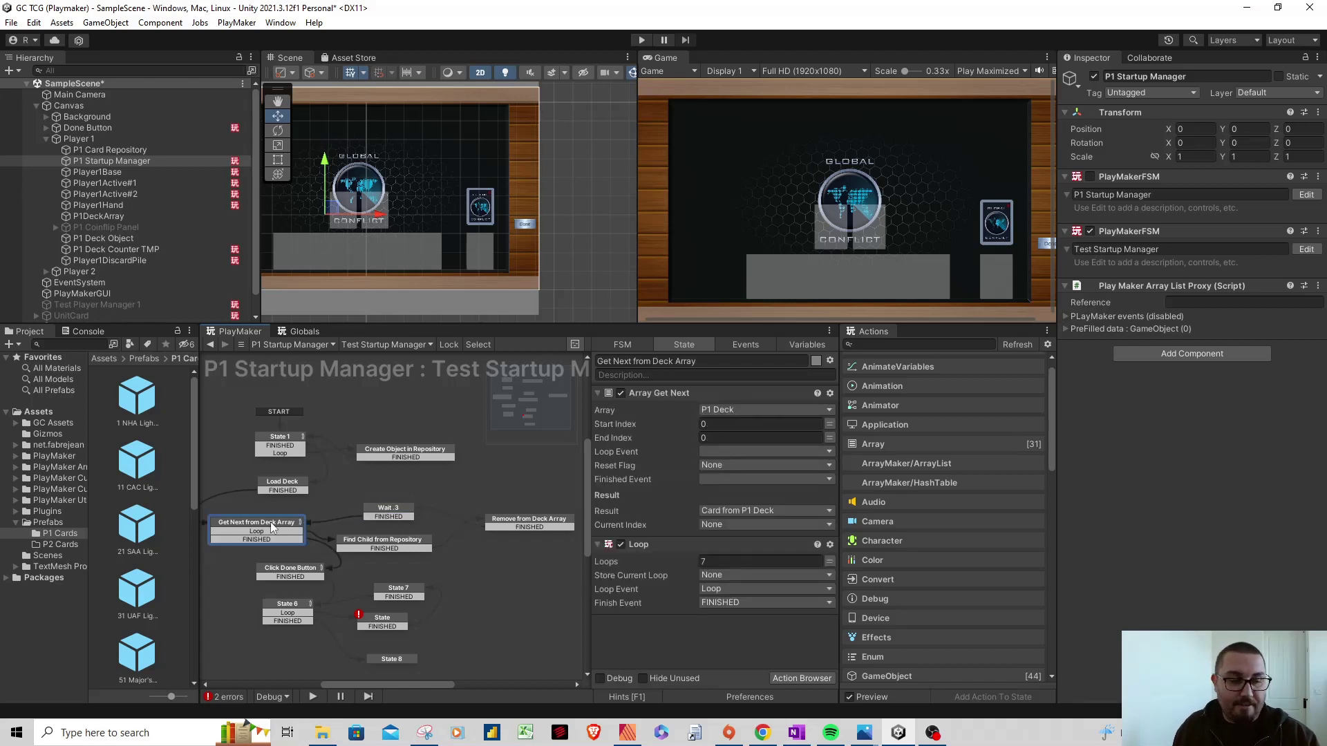
# Run the game and drop the cyan and orange Ammo cards from the hand onto empty board areas outside the card slots.
pyautogui.click(643, 40)
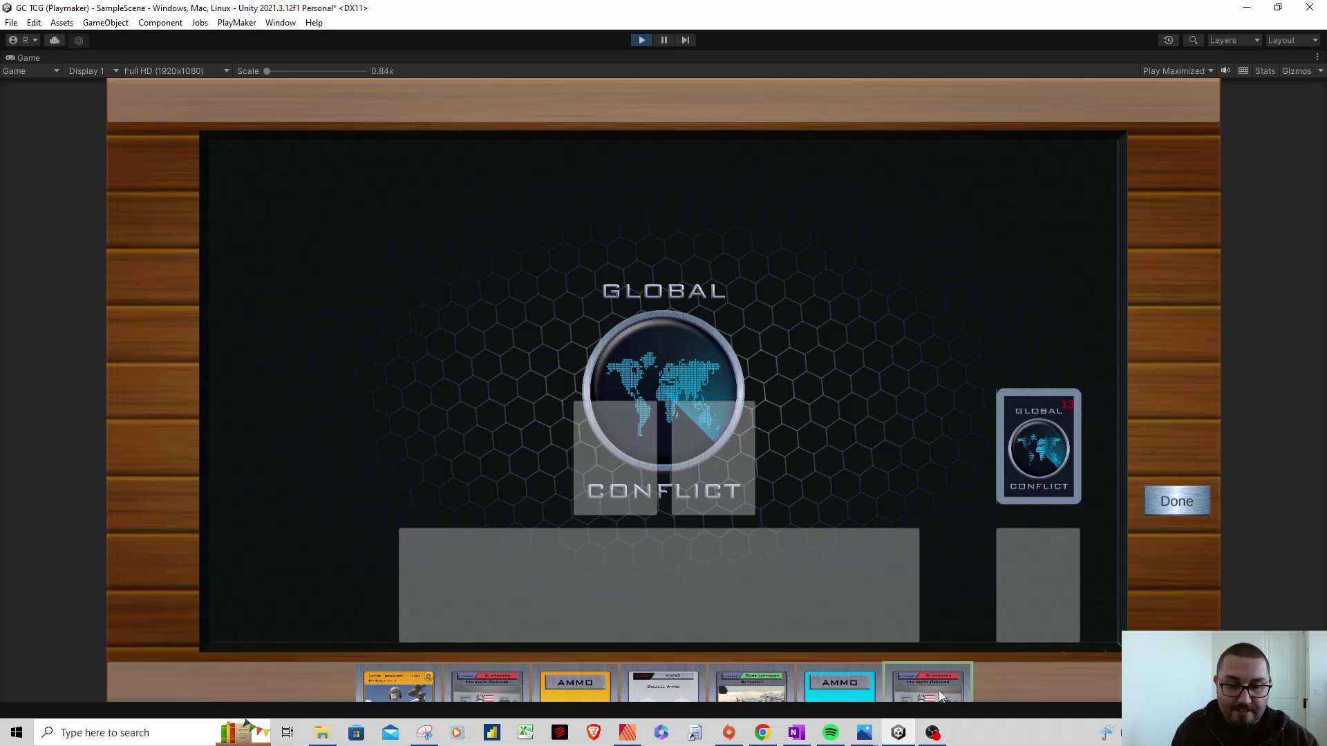
pyautogui.moveTo(832, 687); pyautogui.dragTo(414, 460)
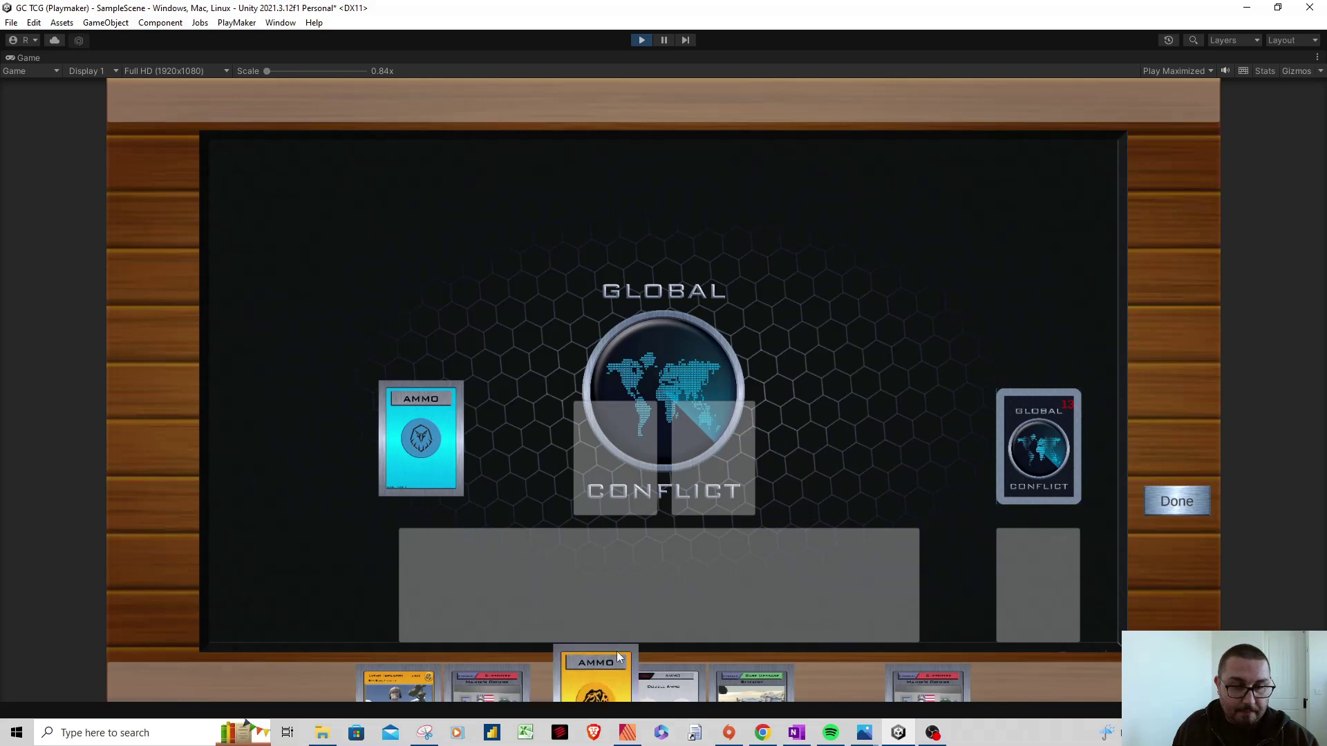
pyautogui.moveTo(584, 681); pyautogui.dragTo(889, 385)
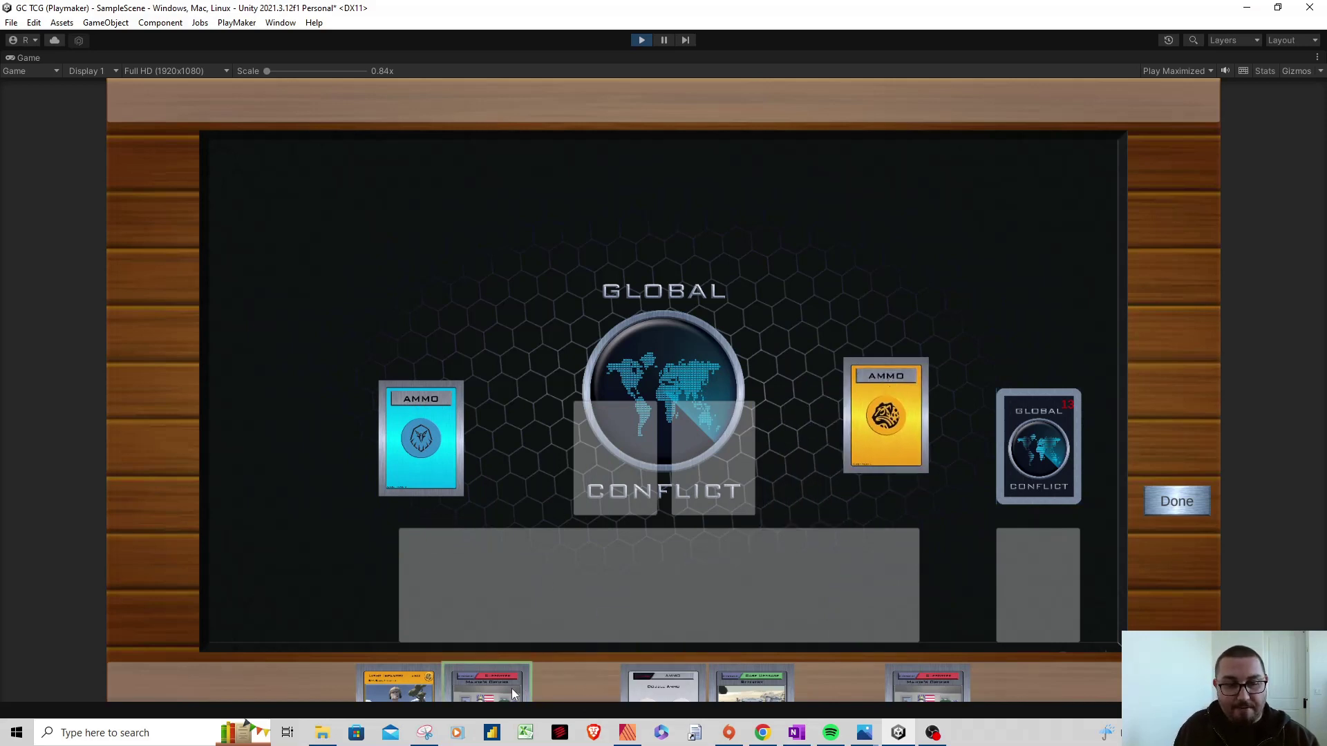
# Test card placement with the flag-picture card in the first active slot, the cyan Ammo in the base and the orange Ammo in the second active slot.
pyautogui.moveTo(511, 688); pyautogui.dragTo(612, 463)
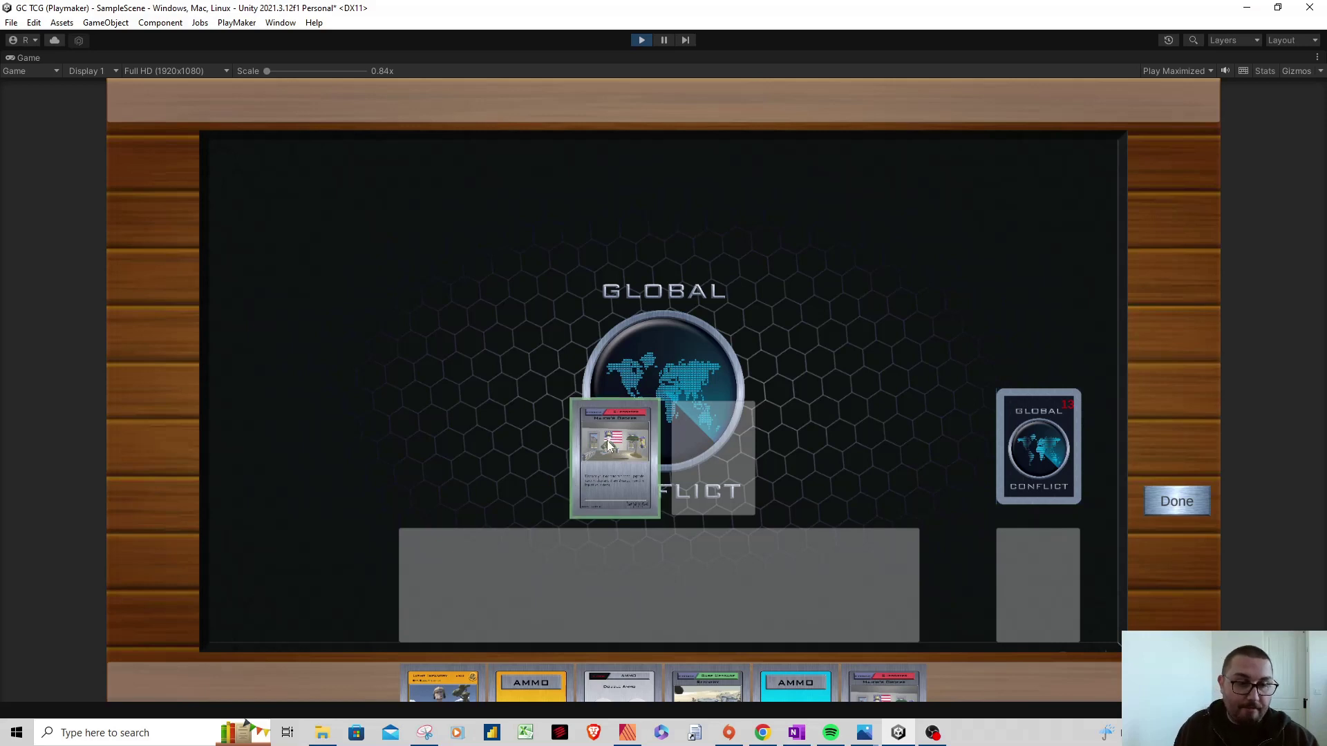
pyautogui.moveTo(803, 678)
pyautogui.mouseDown()
pyautogui.moveTo(824, 428)
pyautogui.moveTo(861, 449)
pyautogui.moveTo(814, 683)
pyautogui.mouseUp()
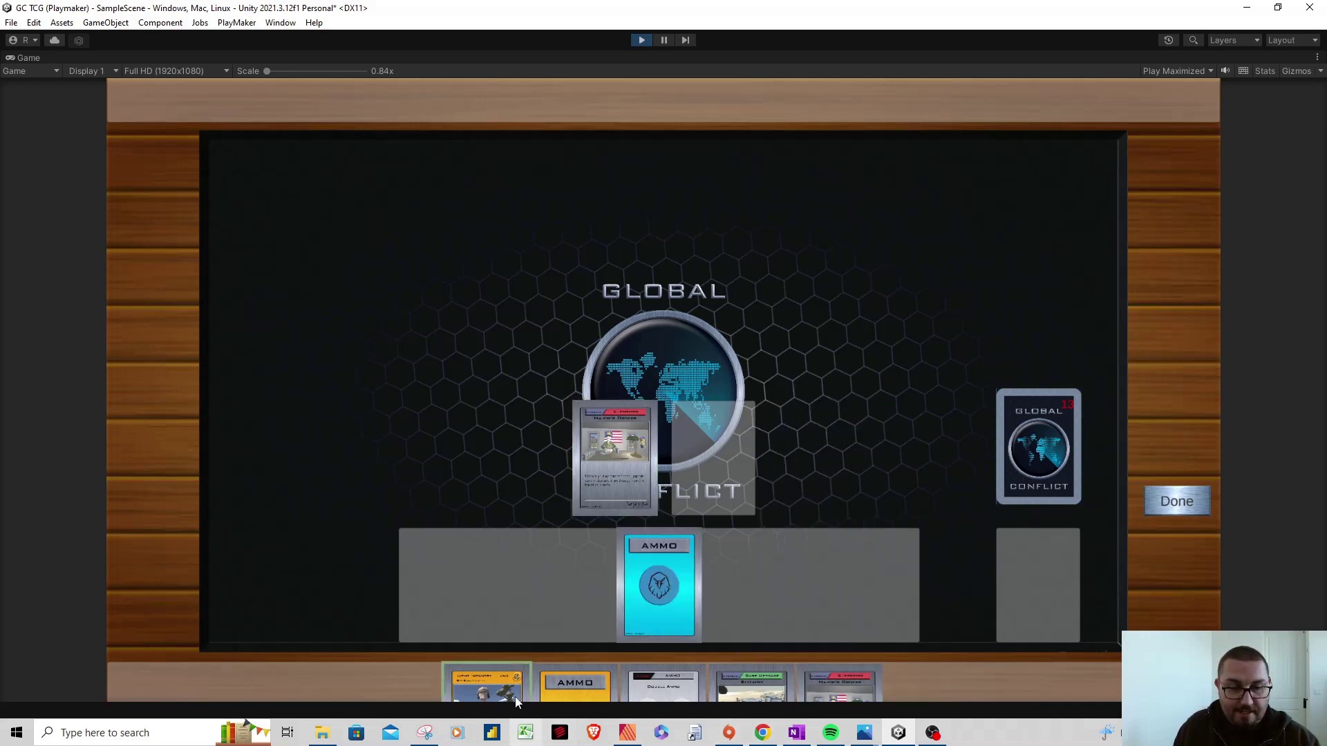
pyautogui.moveTo(586, 675); pyautogui.dragTo(723, 421)
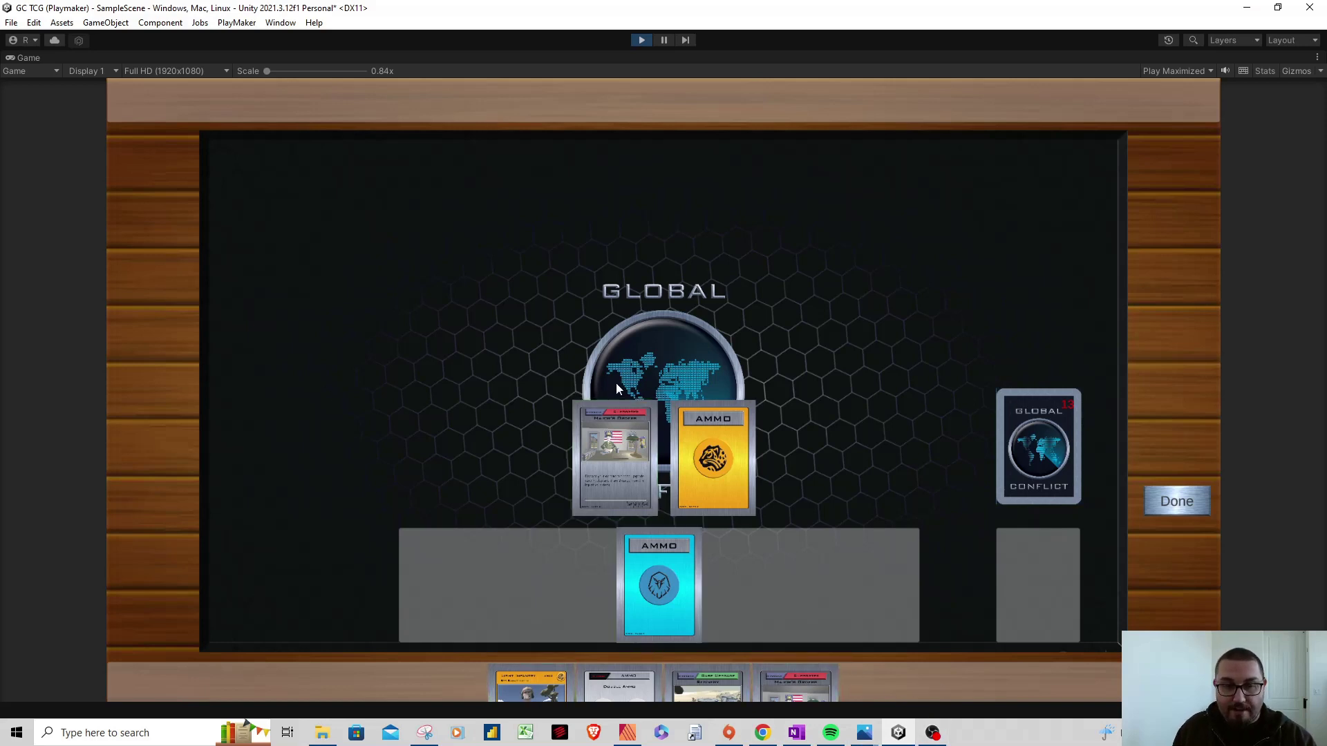
# Stop the game and set the Game view's play mode to Play Focused.
pyautogui.click(641, 40)
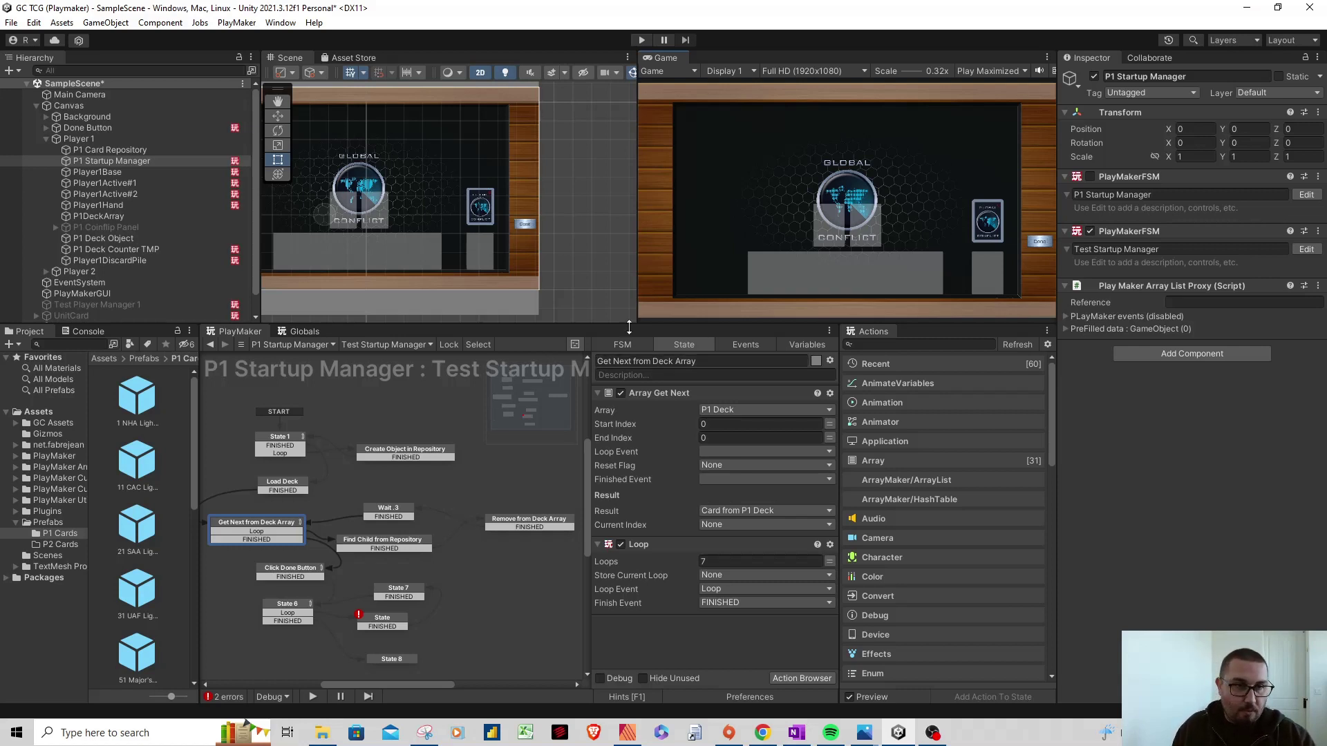
pyautogui.click(985, 70)
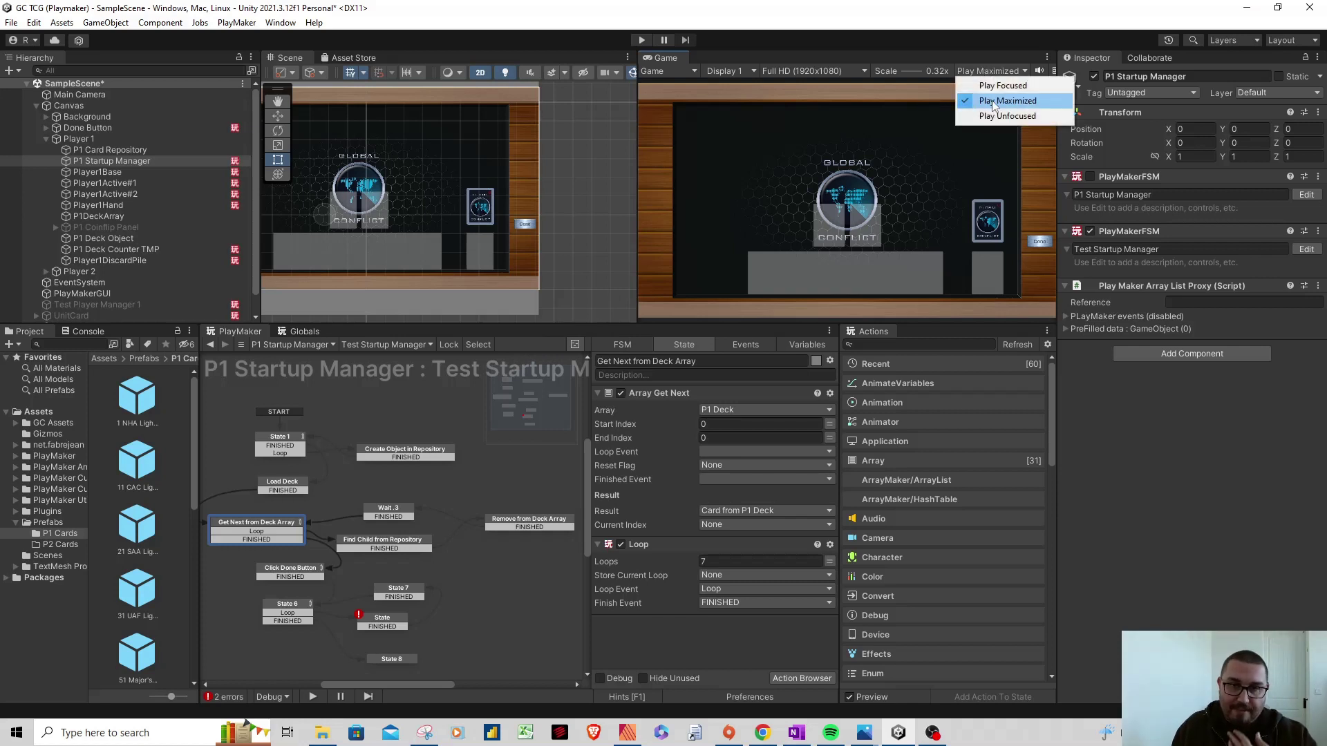
pyautogui.click(1001, 86)
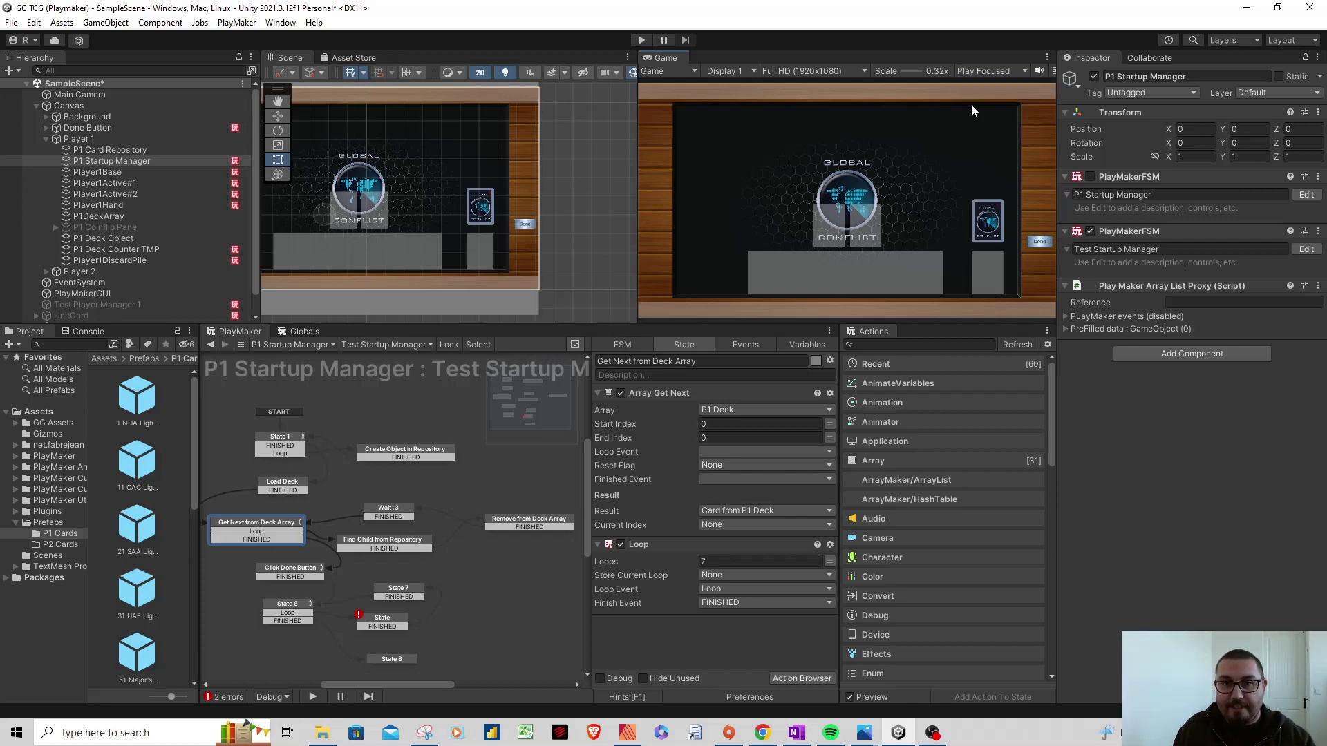